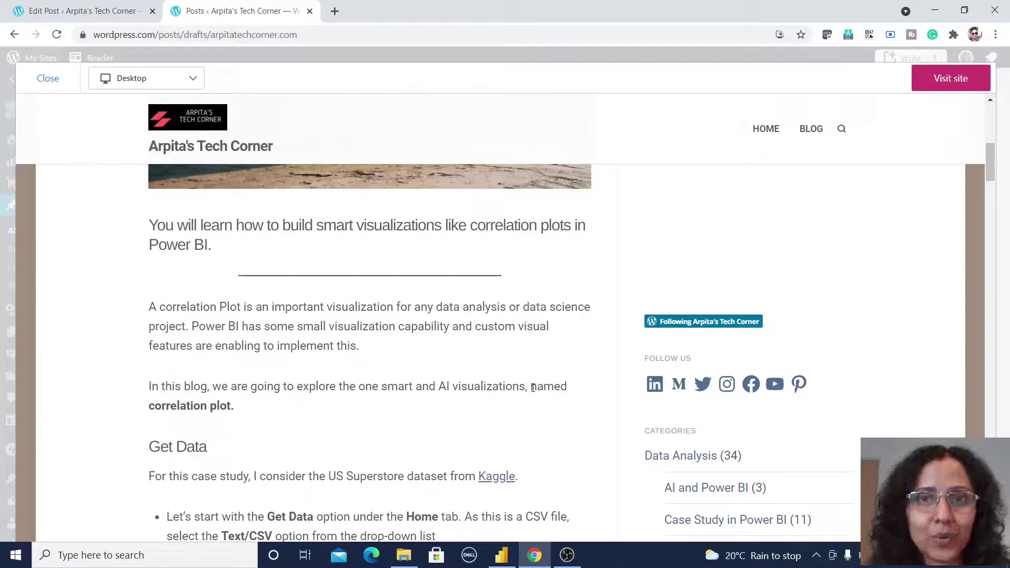
- Switch from the correlation plot blog post to Power BI Desktop and expand the fields of the US Superstore data table
{"action": "scroll", "coordinate": [533, 388], "scroll_direction": "down", "scroll_amount": 10}
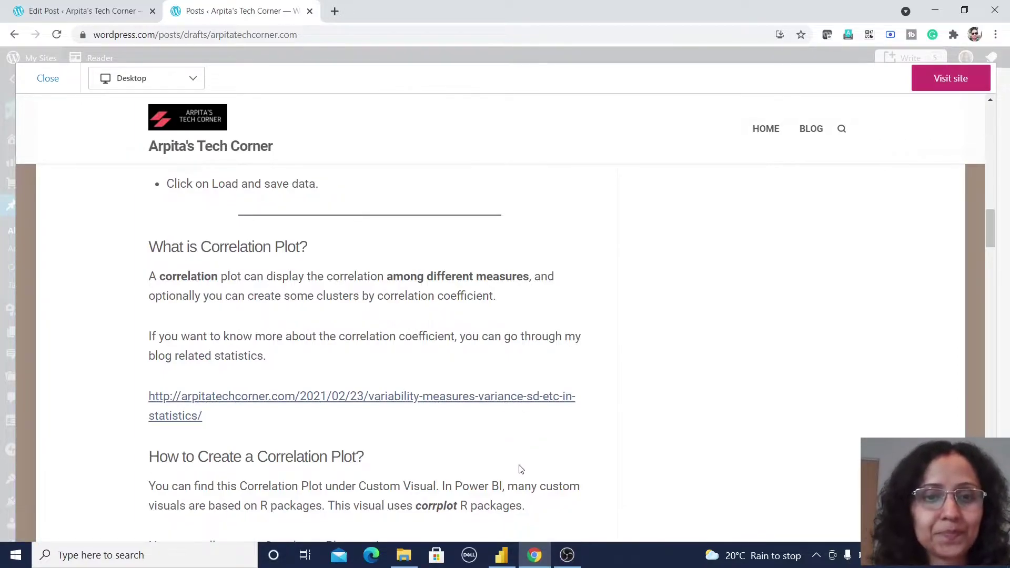
{"action": "key", "text": "alt+Tab"}
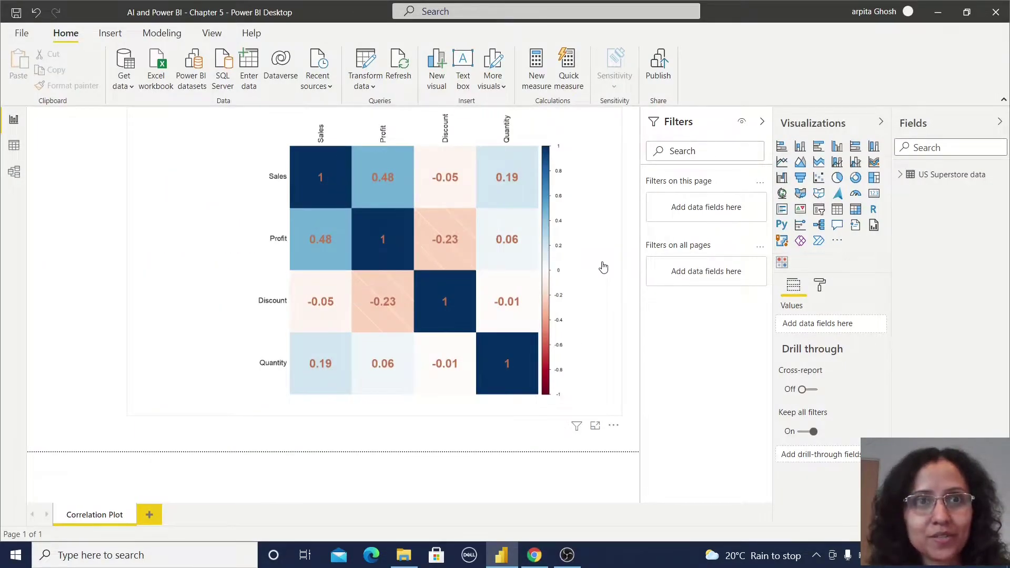
{"action": "left_click", "coordinate": [947, 174]}
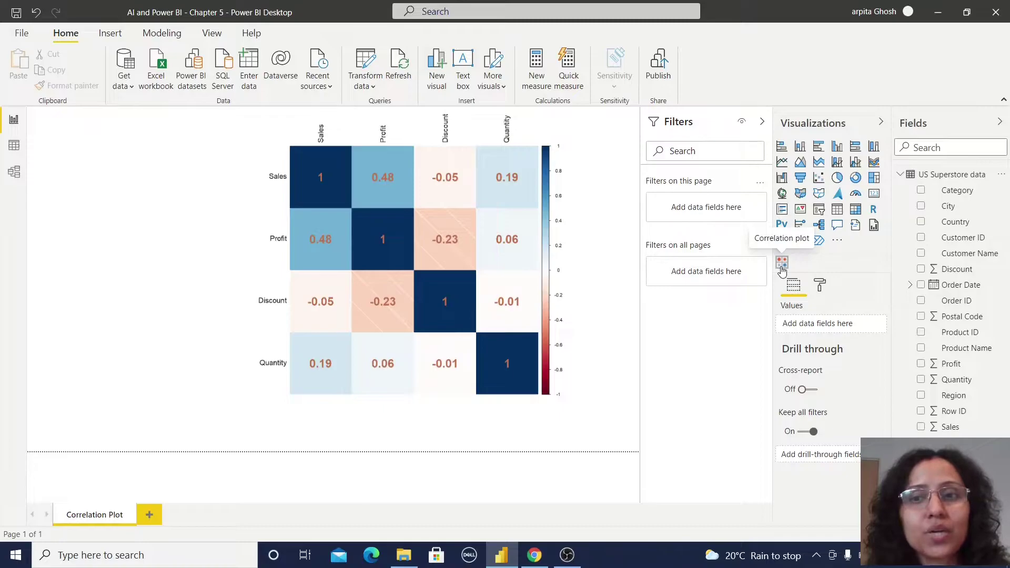
- Search the AppSource visuals gallery for "correlation plot" and close the gallery without adding a visual
{"action": "left_click", "coordinate": [837, 242]}
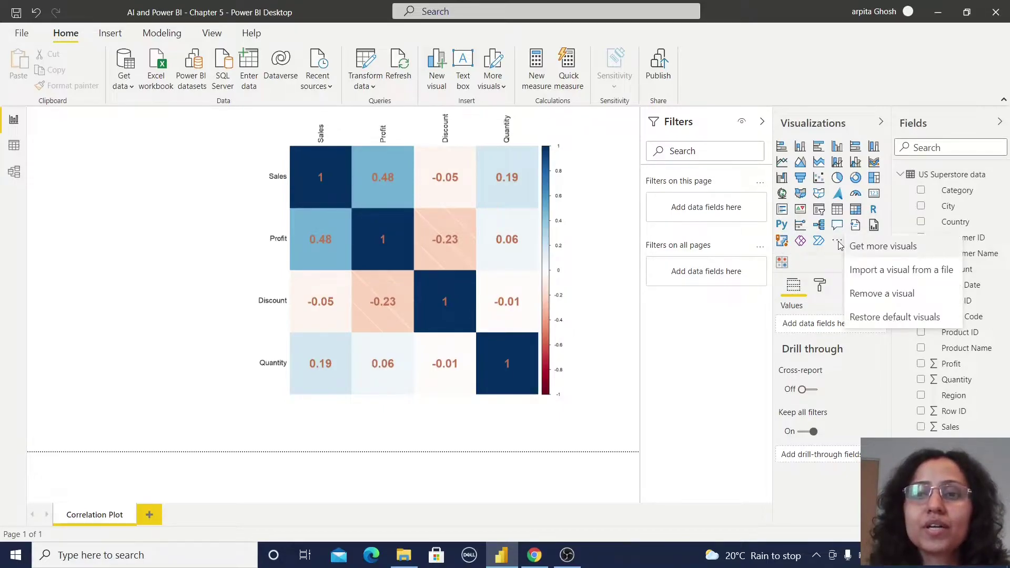
{"action": "left_click", "coordinate": [886, 247]}
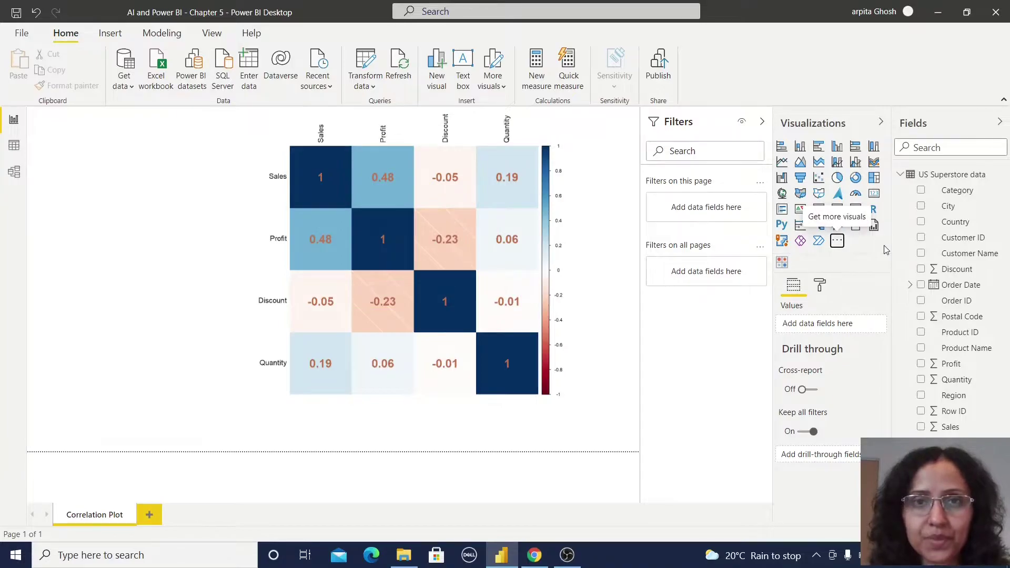
{"action": "left_click", "coordinate": [307, 154]}
{"action": "type", "text": "co"}
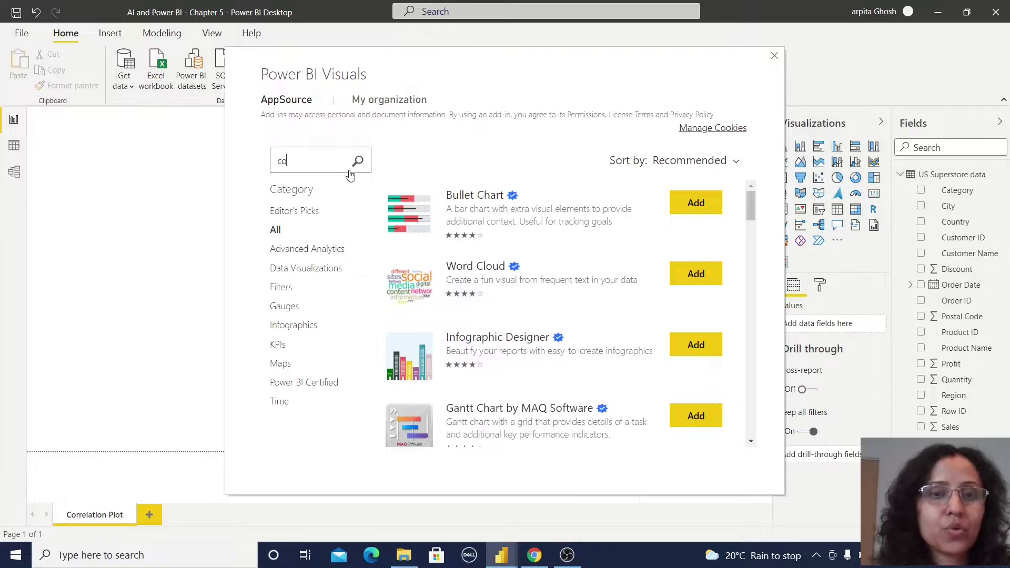
{"action": "type", "text": "rrelato"}
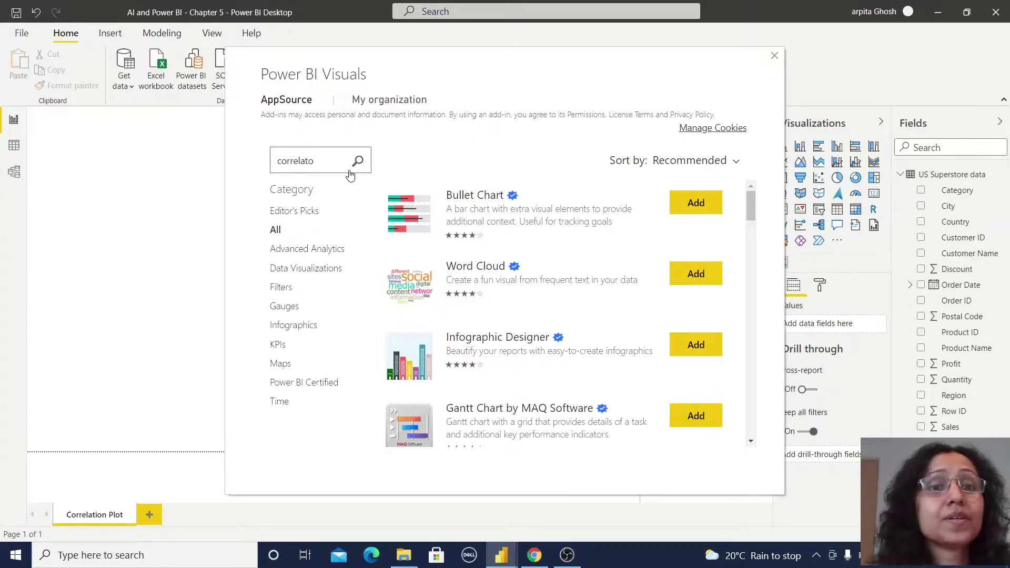
{"action": "key", "text": "BackSpace"}
{"action": "type", "text": "ion plot"}
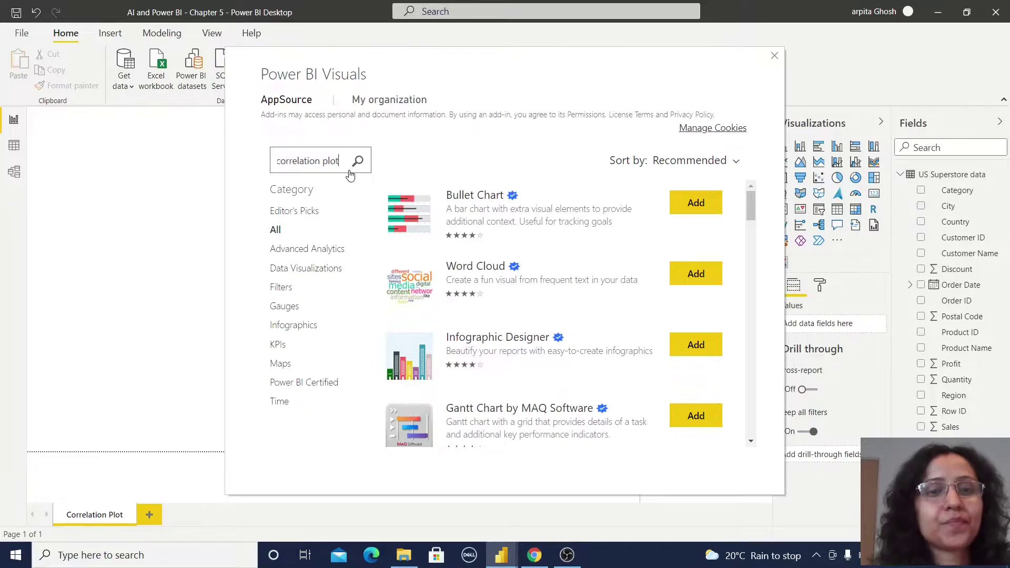
{"action": "left_click", "coordinate": [357, 162]}
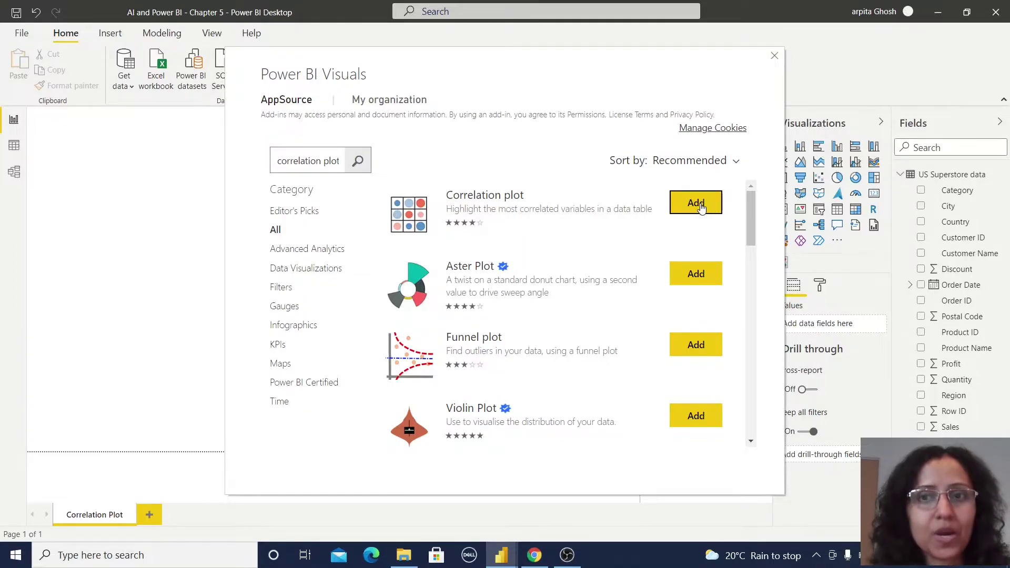
{"action": "left_click", "coordinate": [775, 55]}
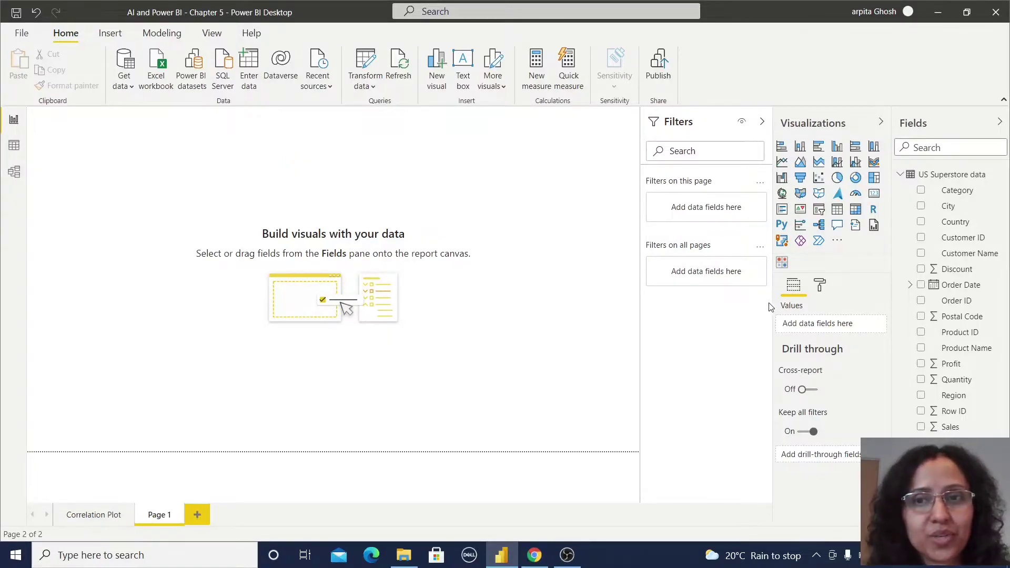
- Add an enlarged Correlation plot visual to Page 1 with Sales, Profit, Quantity and Discount as its values
{"action": "left_click", "coordinate": [782, 262]}
{"action": "left_click_drag", "start_coordinate": [160, 237], "coordinate": [516, 407]}
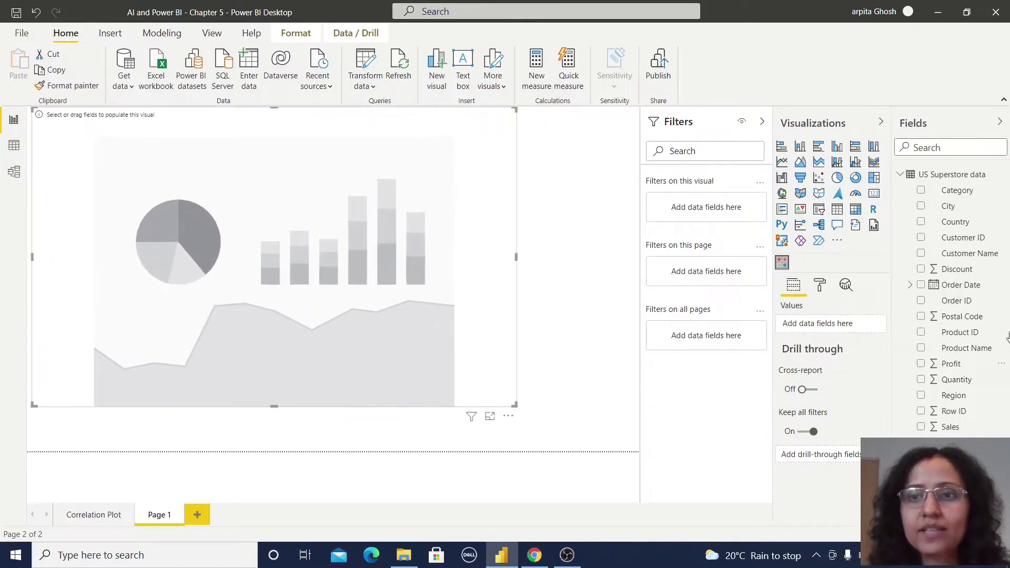
{"action": "left_click", "coordinate": [921, 428]}
{"action": "left_click", "coordinate": [921, 364]}
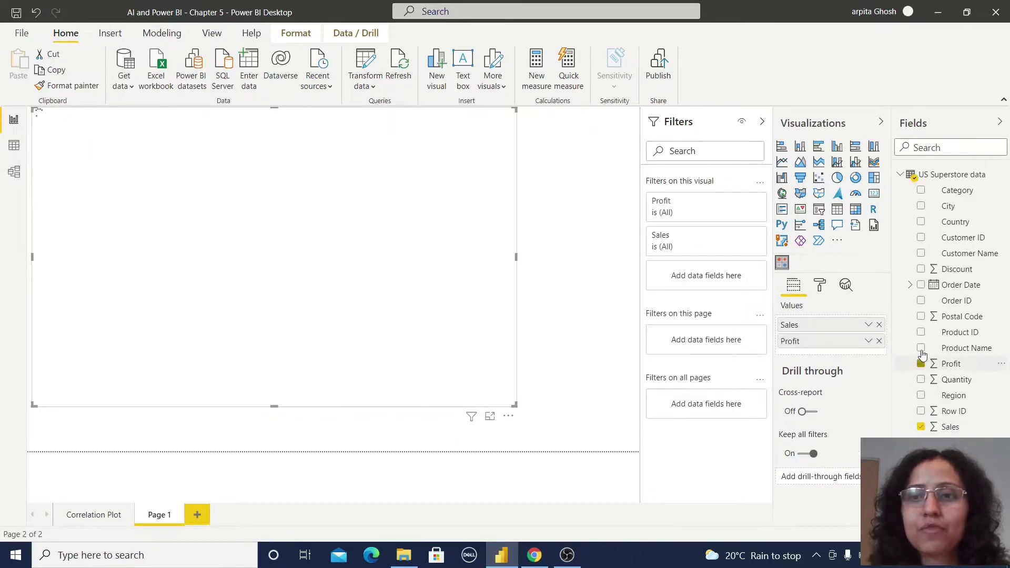
{"action": "left_click", "coordinate": [921, 380]}
{"action": "left_click", "coordinate": [921, 269]}
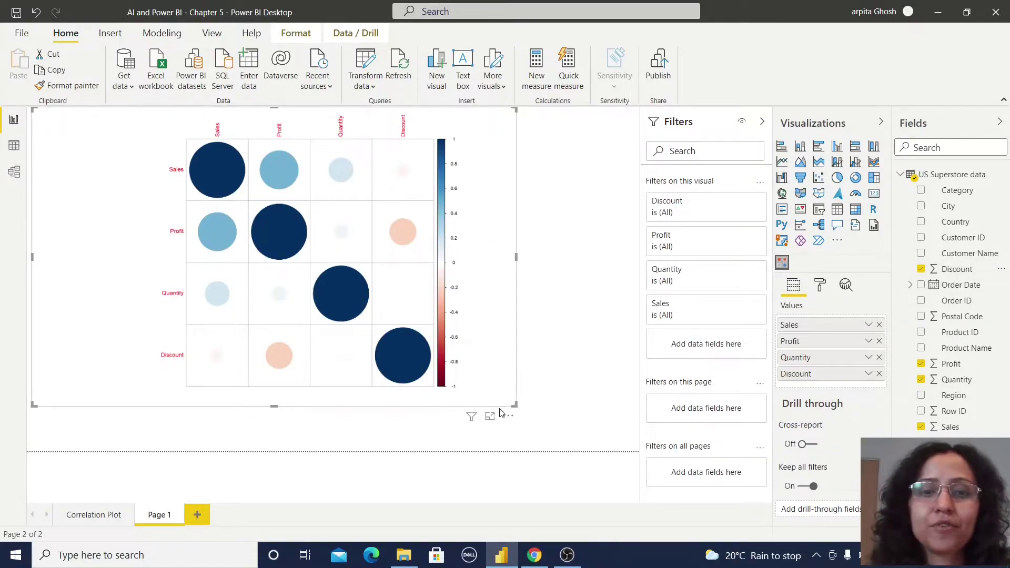
{"action": "left_click_drag", "start_coordinate": [515, 405], "coordinate": [541, 412]}
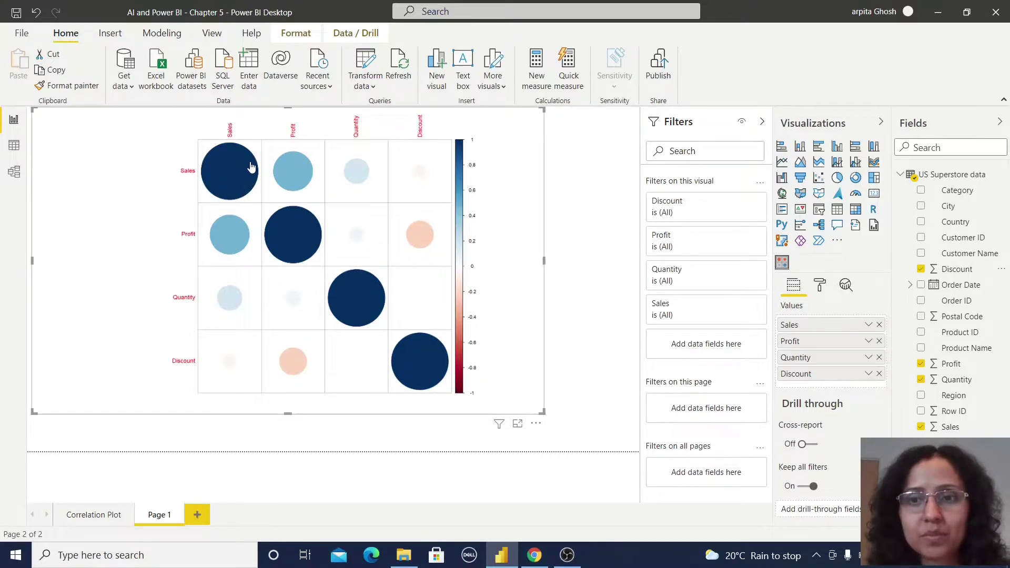
- Turn on the correlation plot's labels and format them with a 14 pt font size in black
{"action": "left_click", "coordinate": [821, 286]}
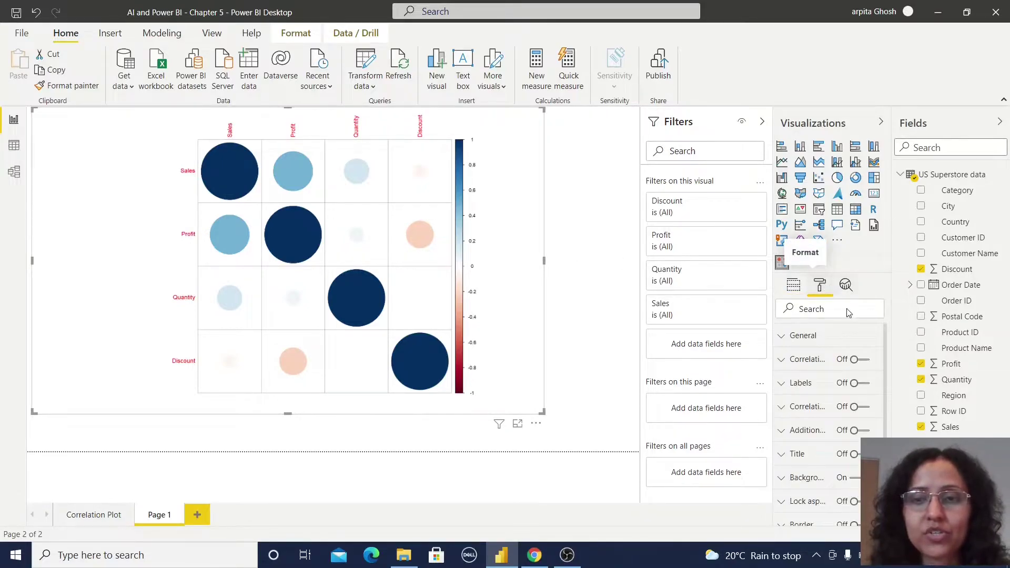
{"action": "left_click", "coordinate": [781, 384]}
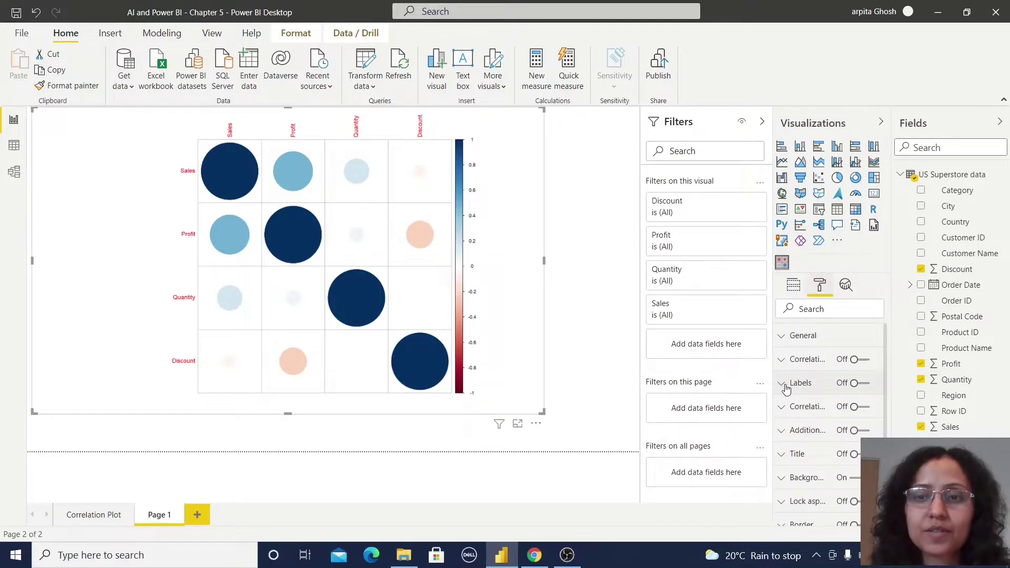
{"action": "left_click", "coordinate": [865, 384]}
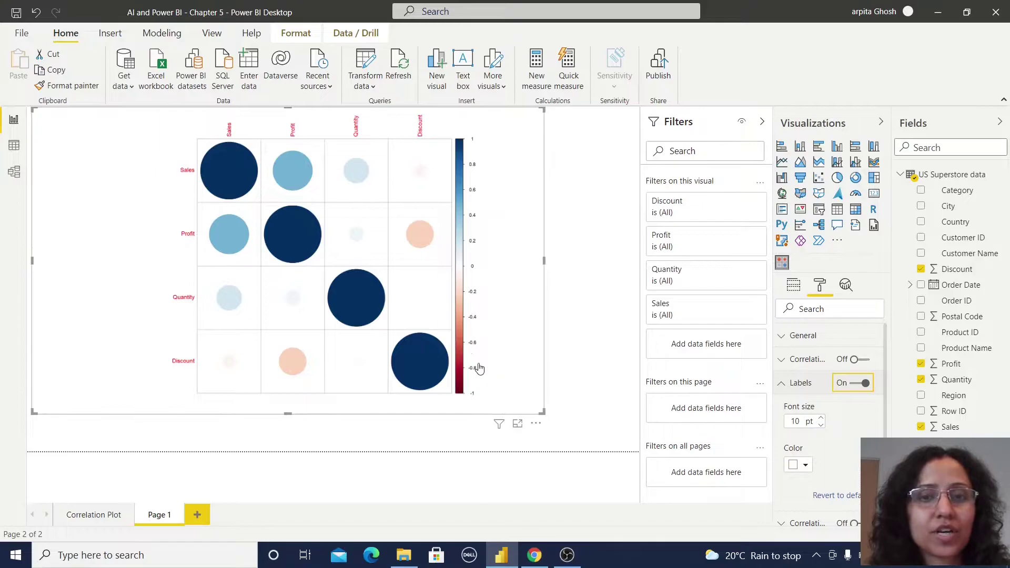
{"action": "left_click", "coordinate": [821, 419]}
{"action": "left_click", "coordinate": [821, 419]}
{"action": "left_click", "coordinate": [820, 419]}
{"action": "left_click", "coordinate": [821, 420]}
{"action": "left_click", "coordinate": [821, 419]}
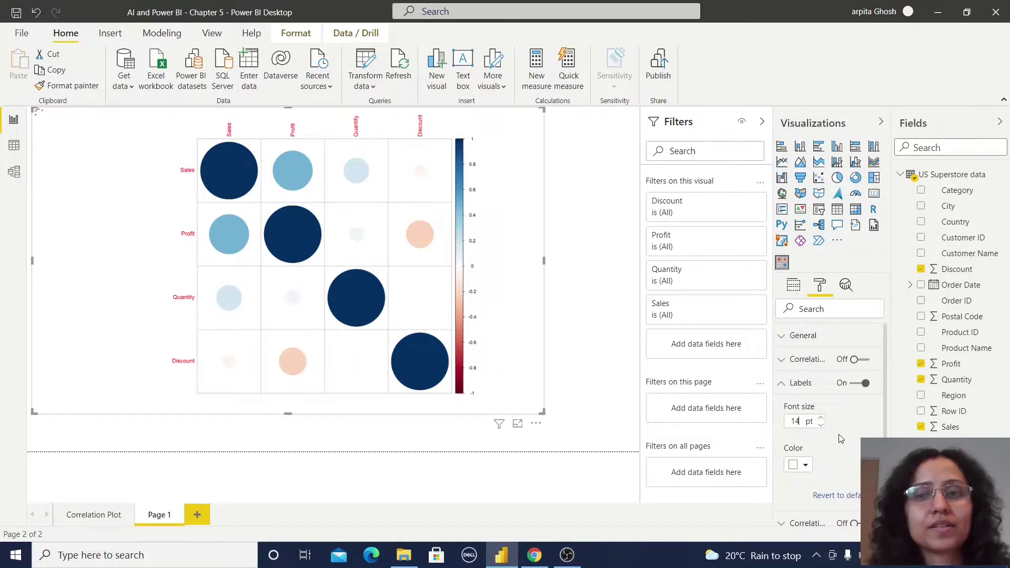
{"action": "left_click", "coordinate": [807, 466]}
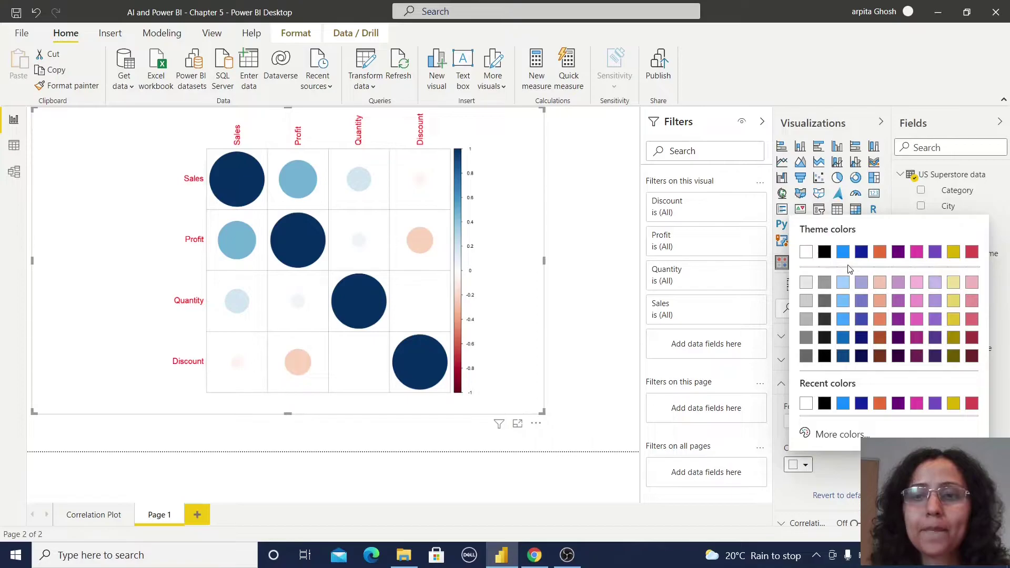
{"action": "left_click", "coordinate": [824, 253]}
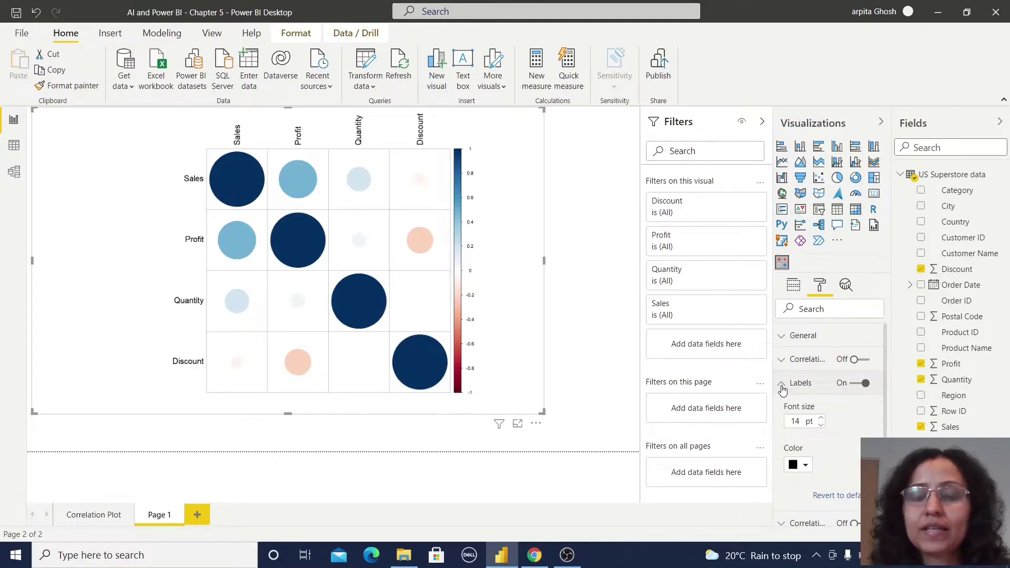
{"action": "left_click", "coordinate": [814, 376]}
- Turn on the correlation plot parameters and set the element shape to shade, leaving Draw clusters at none
{"action": "left_click", "coordinate": [783, 360]}
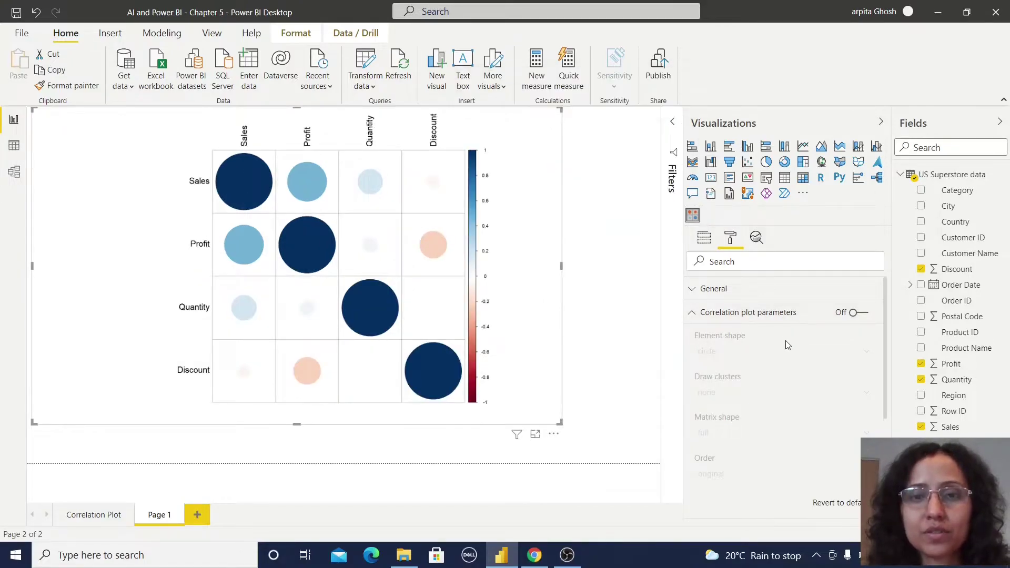
{"action": "left_click", "coordinate": [863, 313]}
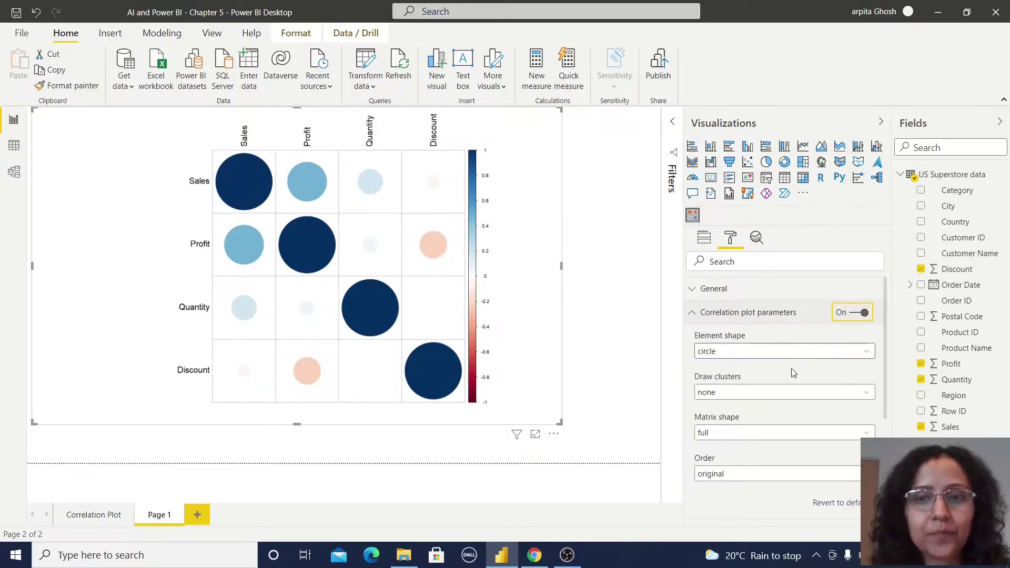
{"action": "left_click", "coordinate": [736, 357]}
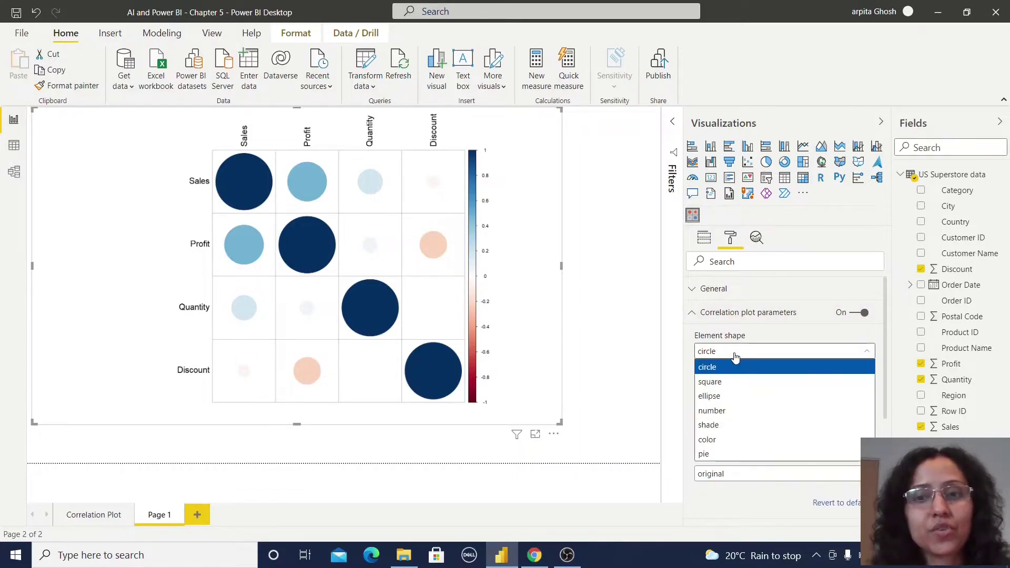
{"action": "left_click", "coordinate": [718, 426]}
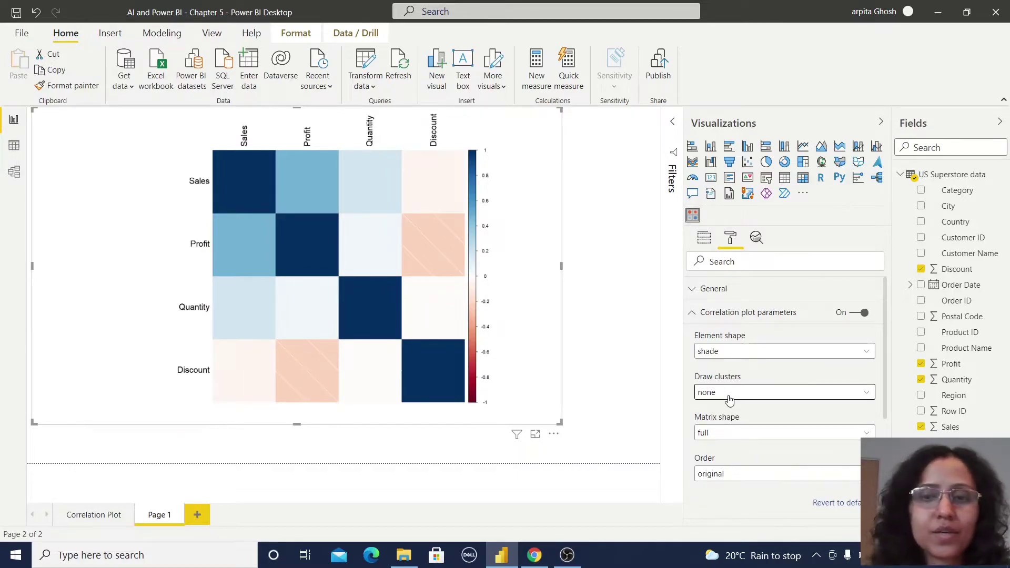
{"action": "left_click", "coordinate": [730, 393]}
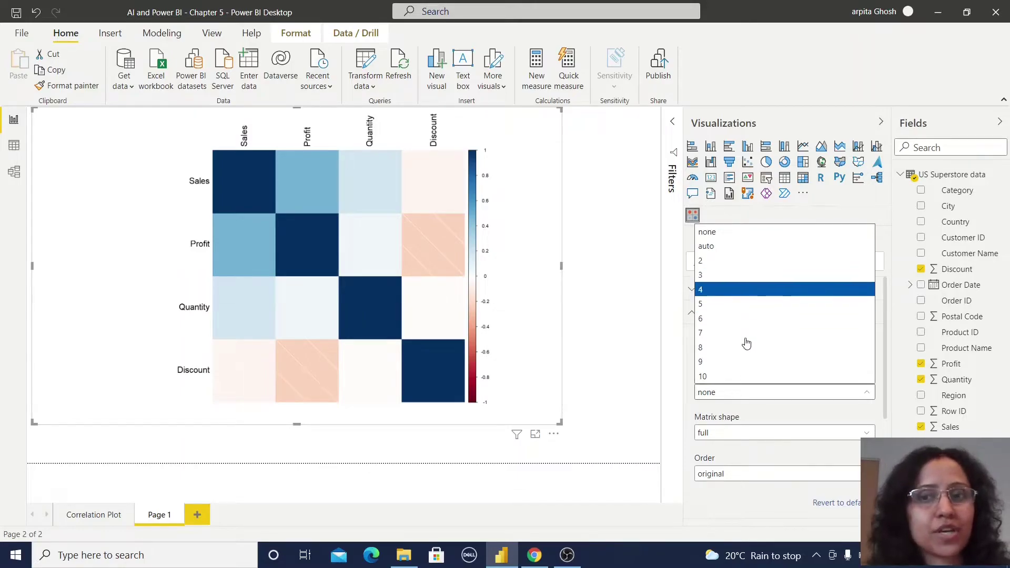
{"action": "left_click", "coordinate": [782, 421]}
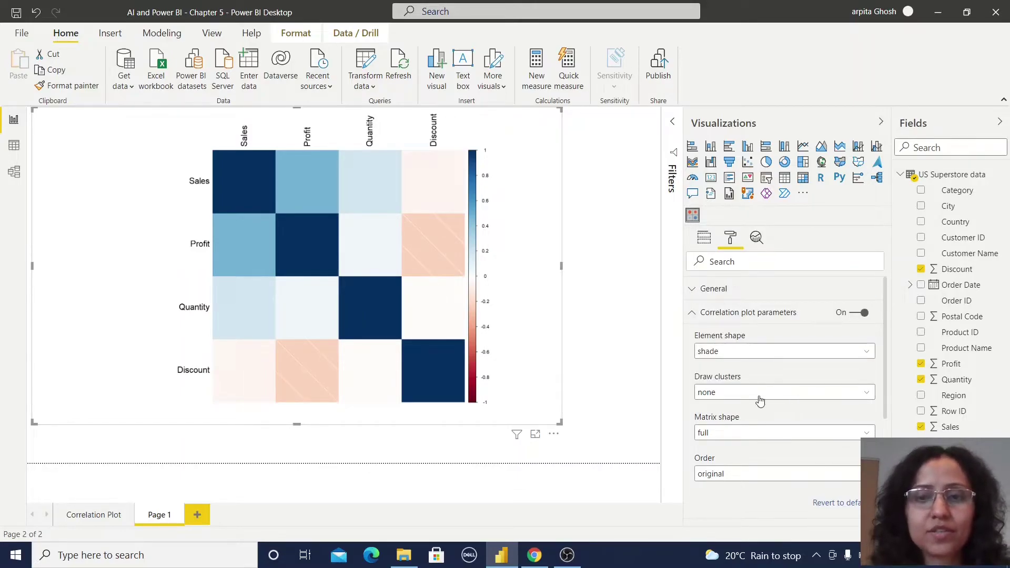
{"action": "left_click", "coordinate": [691, 314]}
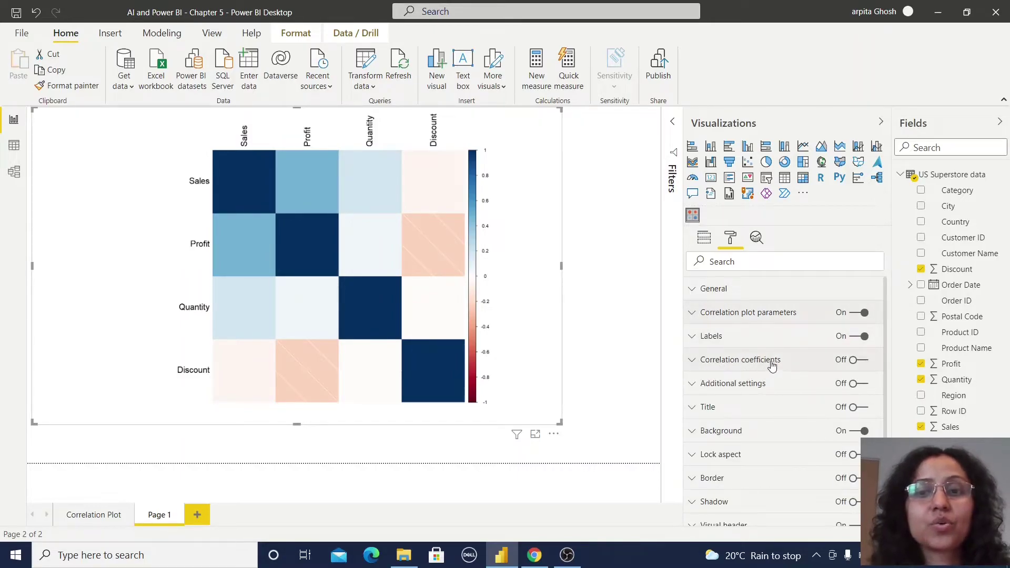
- Turn on the plot's correlation coefficients and set their number of digits to 2
{"action": "left_click", "coordinate": [693, 361]}
{"action": "left_click", "coordinate": [866, 364]}
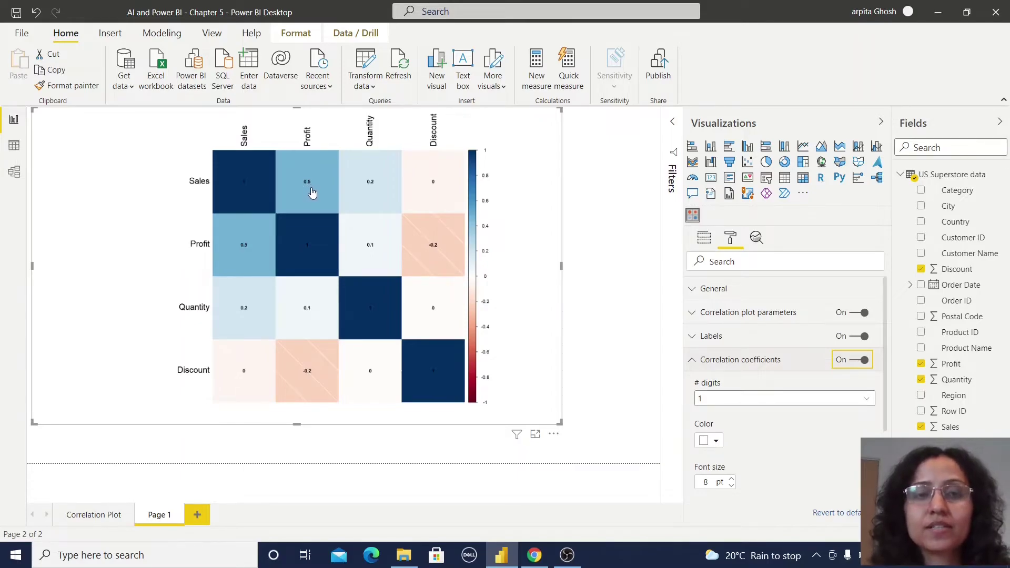
{"action": "left_click", "coordinate": [734, 399]}
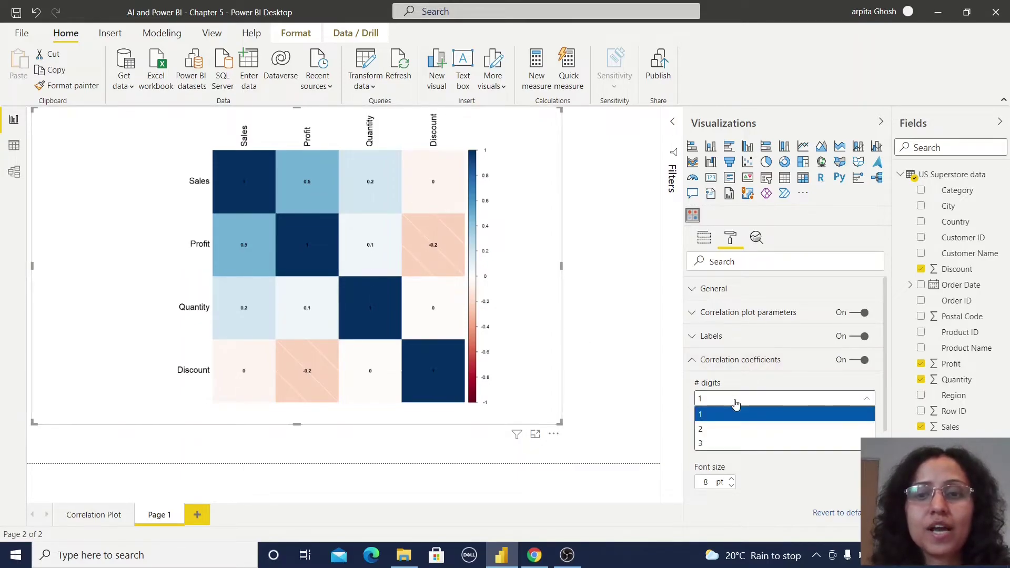
{"action": "left_click", "coordinate": [721, 431]}
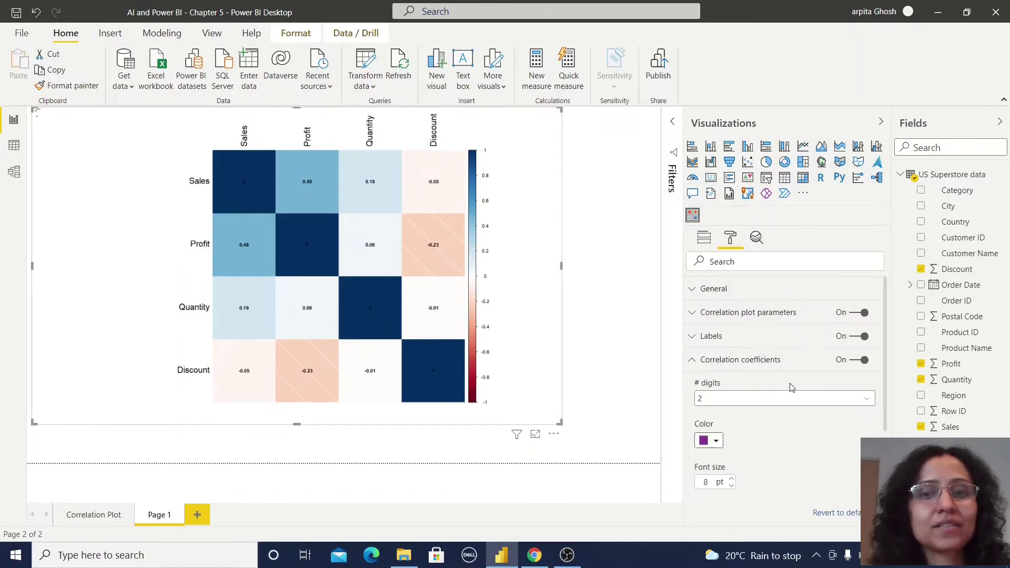
- Set the correlation coefficients' color to light yellow and their font size to 18 pt
{"action": "left_click", "coordinate": [716, 441]}
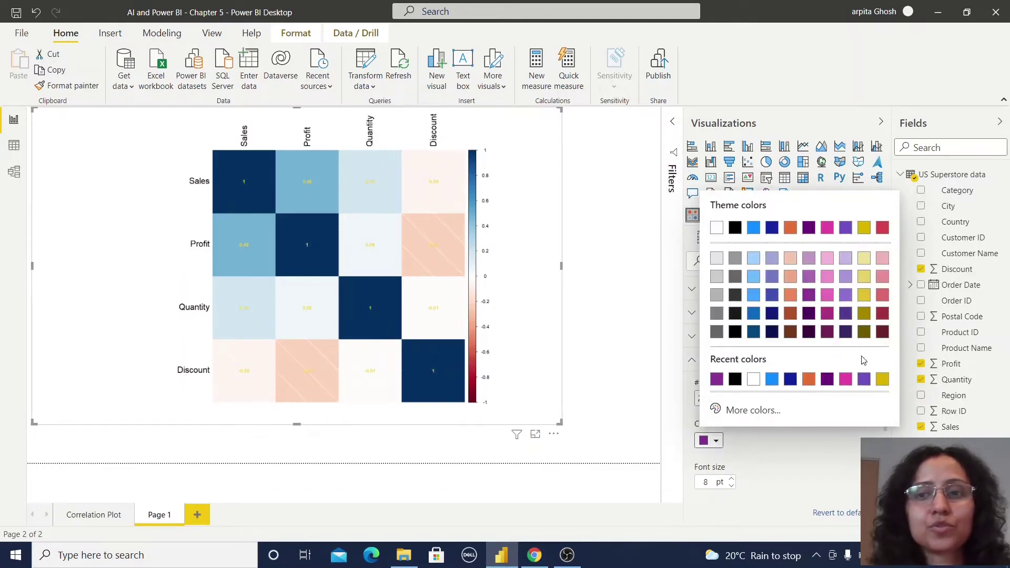
{"action": "left_click", "coordinate": [864, 277]}
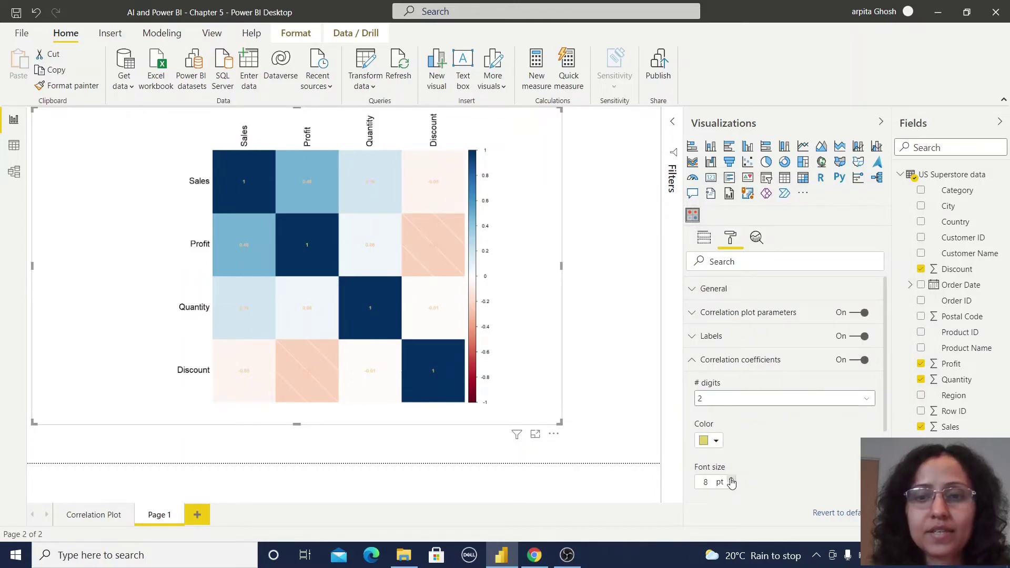
{"action": "left_click", "coordinate": [731, 480]}
{"action": "left_click", "coordinate": [732, 479]}
{"action": "left_click", "coordinate": [732, 480]}
{"action": "left_click", "coordinate": [732, 479]}
{"action": "left_click", "coordinate": [732, 479]}
{"action": "left_click", "coordinate": [732, 479]}
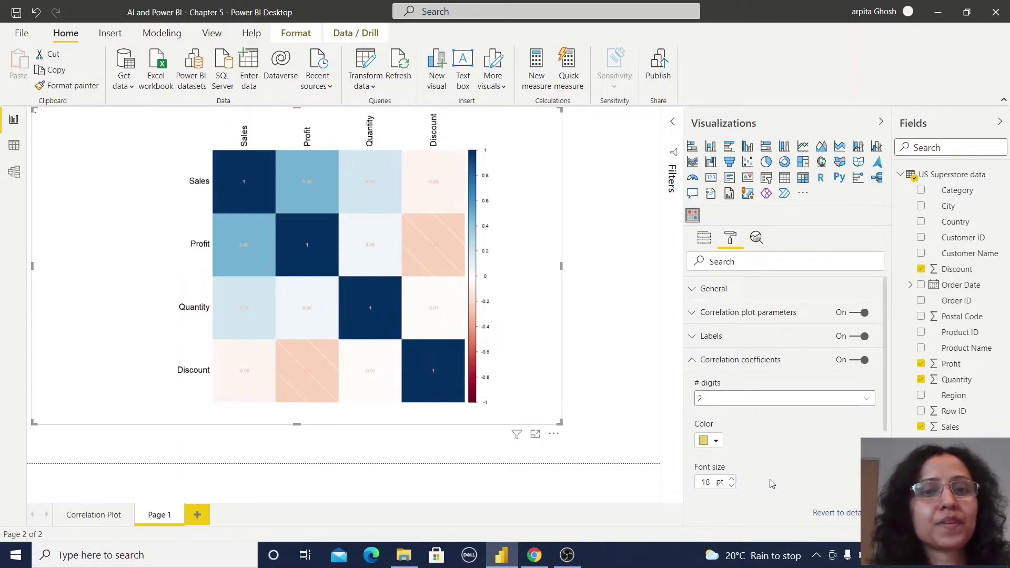
- Turn on the correlation plot's additional settings and enable Show warnings
{"action": "left_click", "coordinate": [760, 410]}
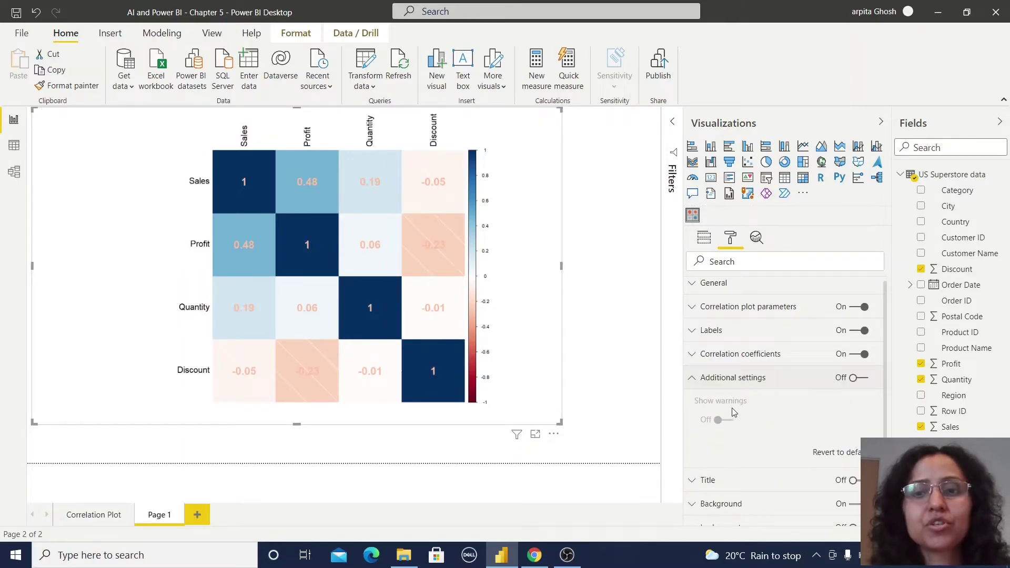
{"action": "left_click", "coordinate": [866, 379]}
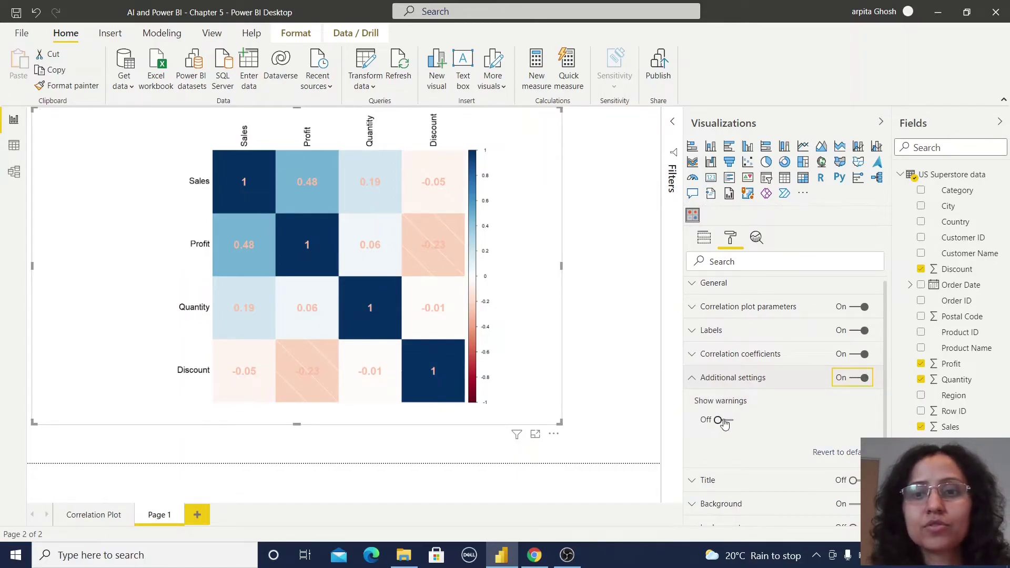
{"action": "left_click", "coordinate": [723, 420]}
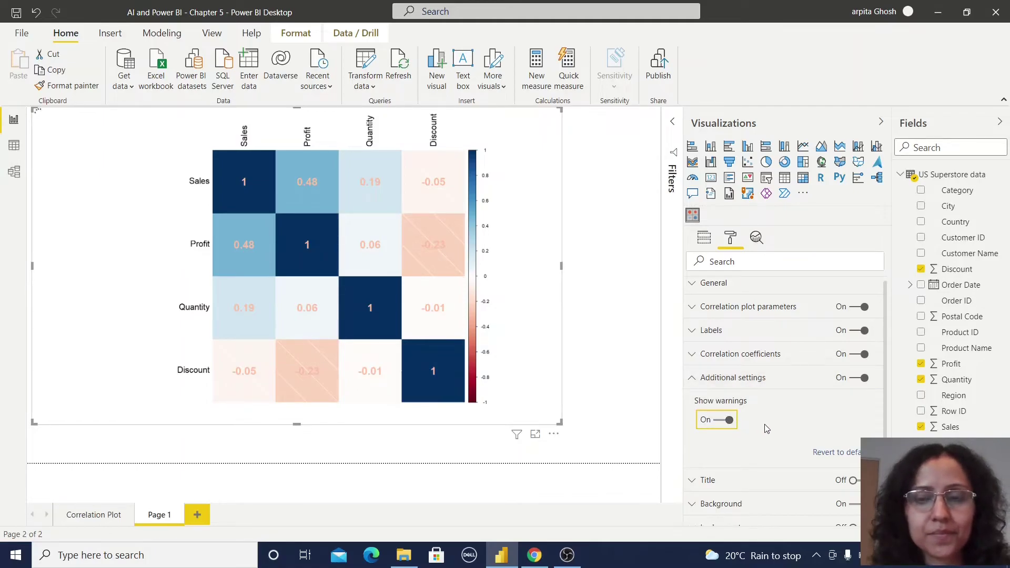